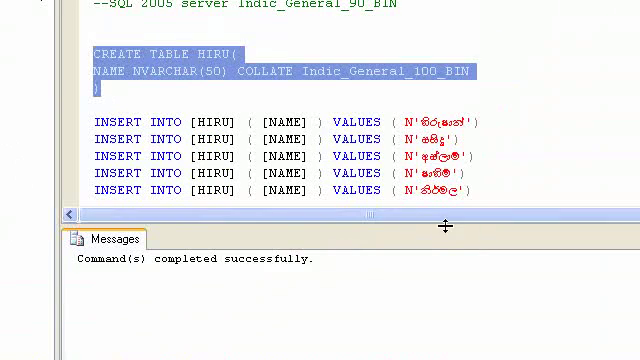
# Step: Enlarge the editor to show the full HIRU script with its three SELECT queries
pyautogui.moveTo(448, 228); pyautogui.dragTo(448, 266)
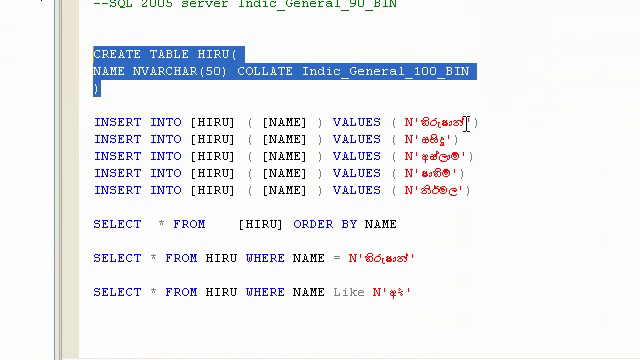
pyautogui.click(470, 112)
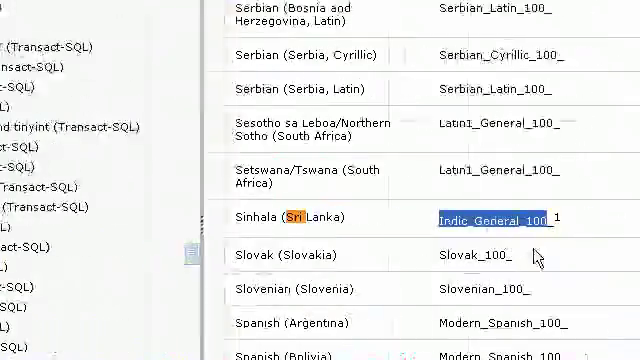
pyautogui.scroll(10, 470, 262)
pyautogui.scroll(10, 470, 262)
pyautogui.scroll(10, 470, 262)
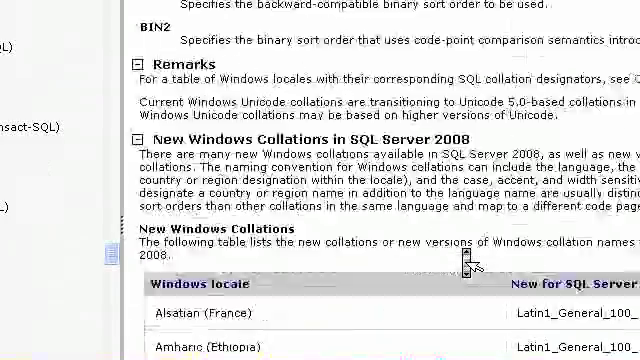
pyautogui.scroll(10, 470, 262)
# Step: Scroll the Windows collations locale table down to the Sinhala (Sri Lanka) row
pyautogui.click(470, 262)
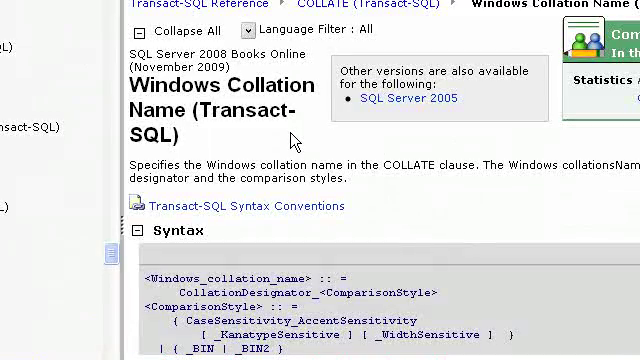
pyautogui.middleClick(294, 140)
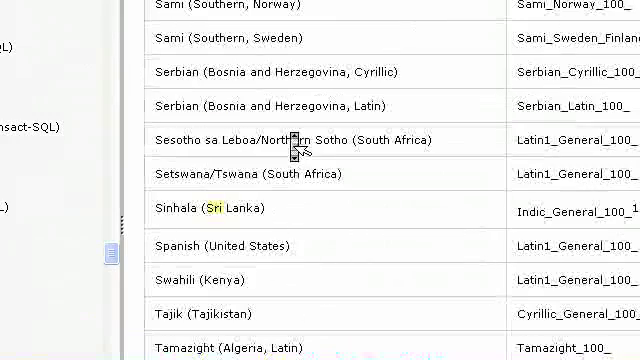
pyautogui.click(294, 145)
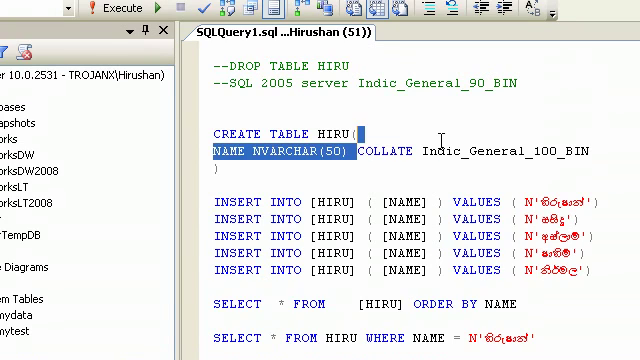
# Step: Review the NAME column's collation clause, then drop the existing HIRU table
pyautogui.moveTo(356, 150); pyautogui.dragTo(492, 150)
pyautogui.click(483, 183)
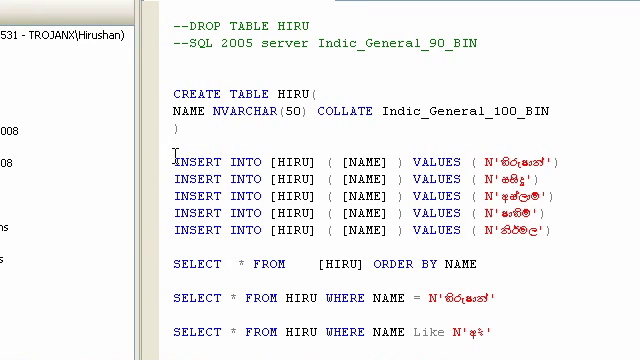
pyautogui.moveTo(200, 141); pyautogui.dragTo(170, 93)
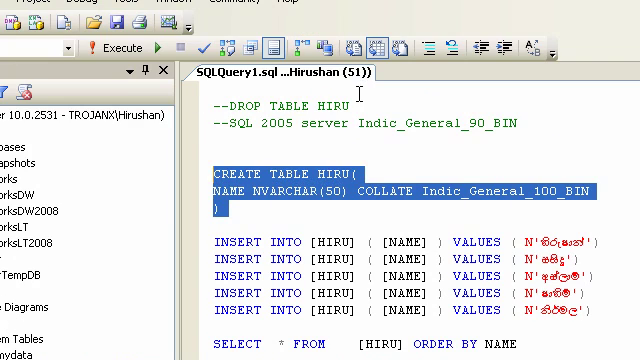
pyautogui.moveTo(350, 105); pyautogui.dragTo(230, 105)
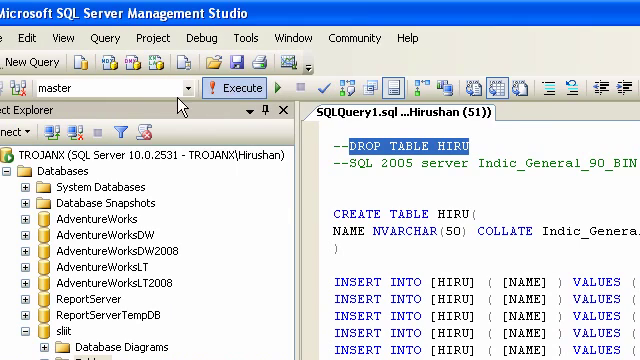
pyautogui.click(122, 48)
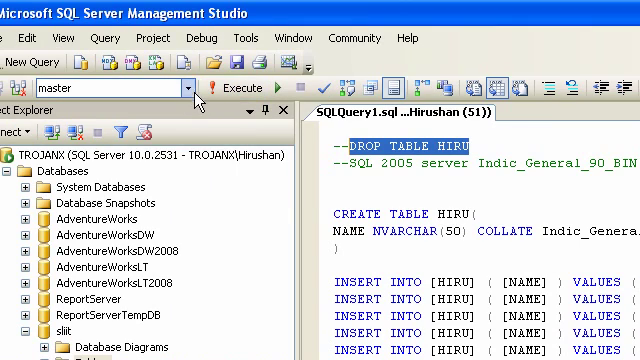
# Step: Target the sliit database and create HIRU with an Indic_General_100_BIN NAME column
pyautogui.click(187, 88)
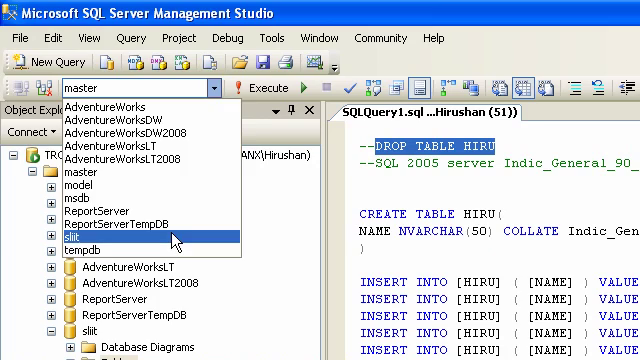
pyautogui.click(174, 238)
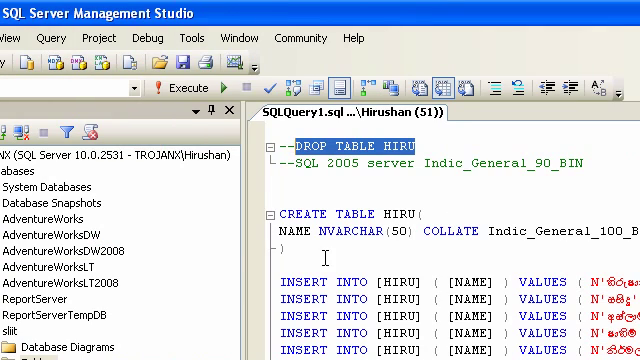
pyautogui.moveTo(314, 255); pyautogui.dragTo(262, 213)
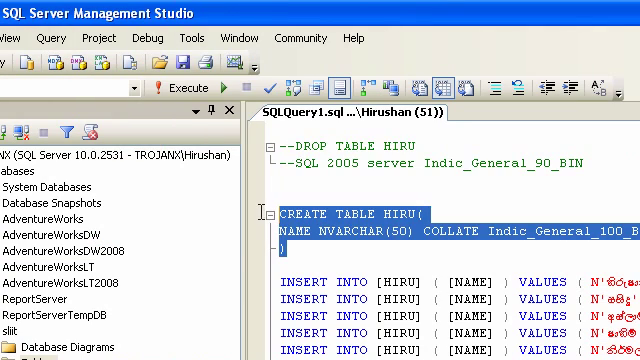
pyautogui.click(188, 88)
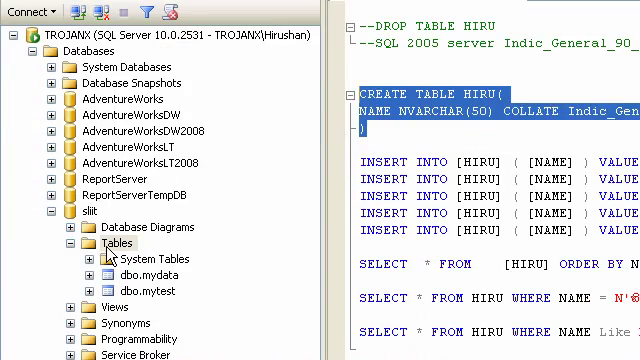
# Step: Refresh sliit's Tables folder in Object Explorer so dbo.HIRU appears
pyautogui.click(110, 249)
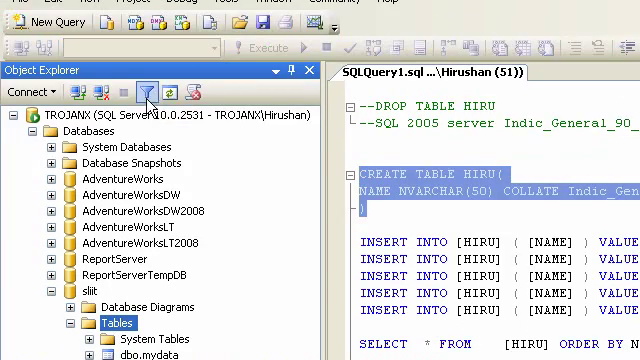
pyautogui.click(170, 12)
pyautogui.click(148, 272)
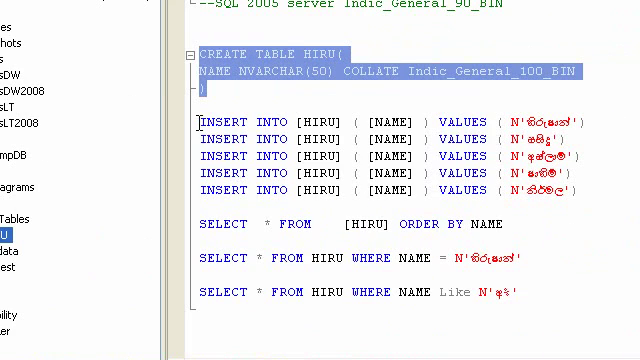
# Step: Highlight the five INSERT statements and the first Sinhala name, ending after the fifth INSERT
pyautogui.moveTo(199, 121)
pyautogui.mouseDown()
pyautogui.moveTo(460, 157)
pyautogui.moveTo(576, 190)
pyautogui.mouseUp()
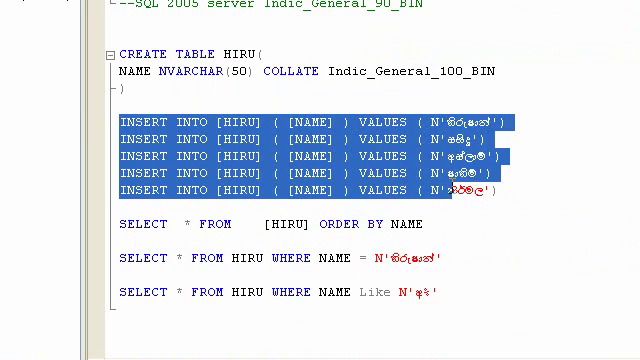
pyautogui.click(580, 192)
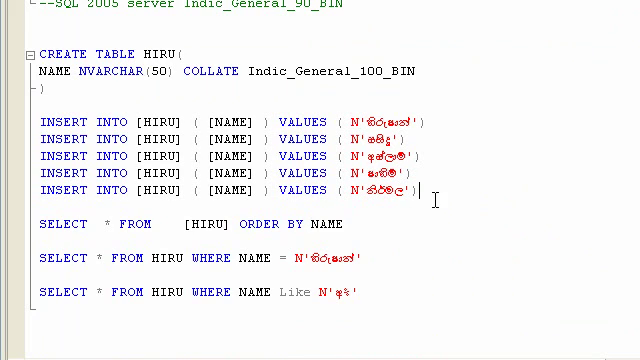
pyautogui.doubleClick(390, 122)
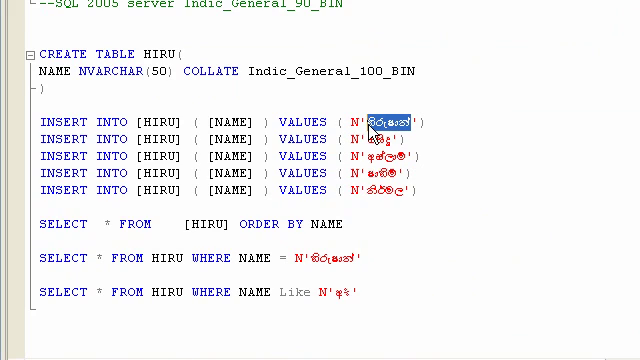
pyautogui.click(426, 197)
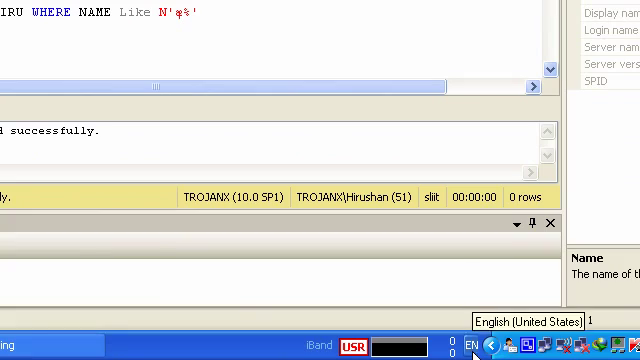
# Step: Start a sixth INSERT INTO HIRU line, accepting the suggested NAME column
pyautogui.click(470, 348)
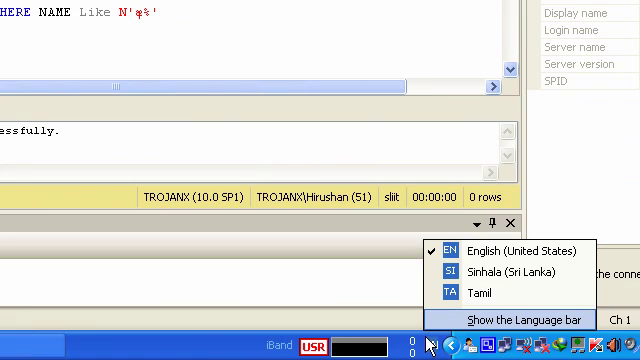
pyautogui.click(458, 272)
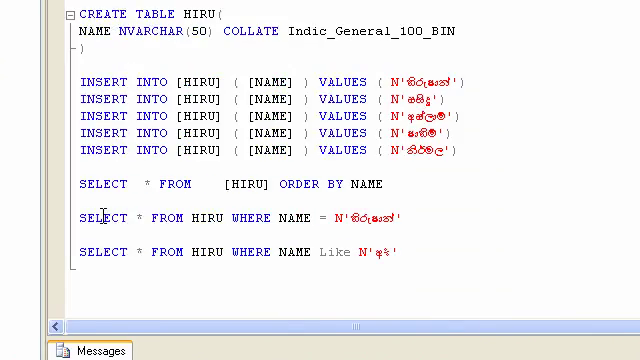
pyautogui.press('BackSpace')
pyautogui.press('BackSpace')
pyautogui.press('BackSpace')
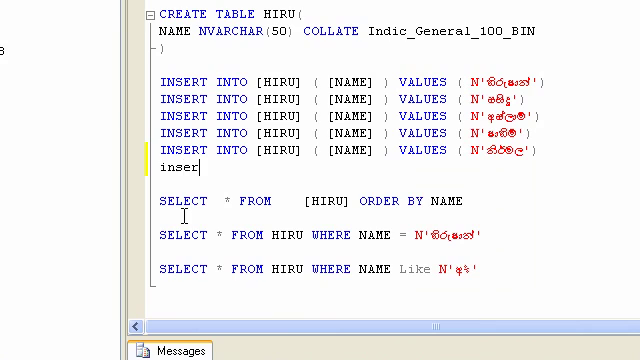
pyautogui.press('BackSpace')
pyautogui.press('BackSpace')
pyautogui.press('BackSpace')
pyautogui.write('SERT')
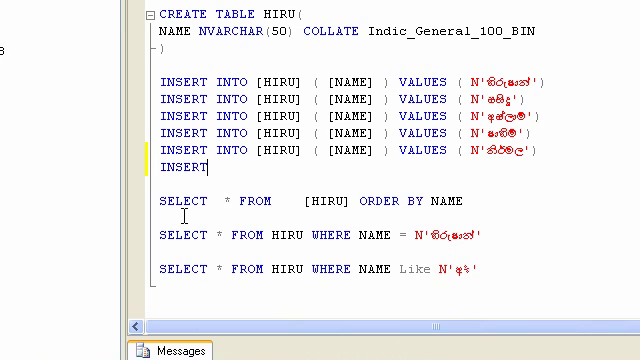
pyautogui.write(' INTO [HIRU]')
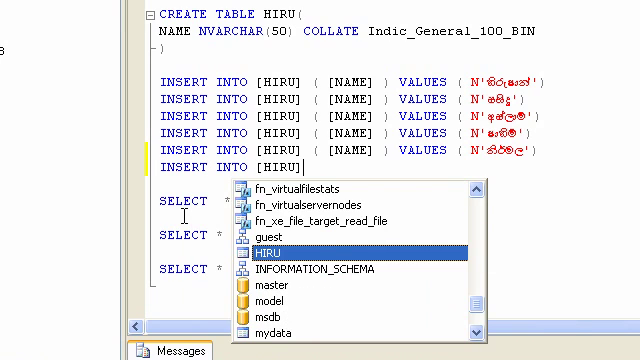
pyautogui.write(' ( [')
pyautogui.press('Return')
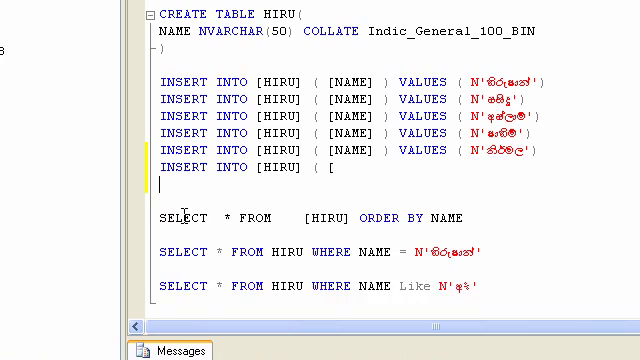
pyautogui.press('BackSpace')
pyautogui.write('nA')
pyautogui.press('Tab')
pyautogui.write('] ) VA')
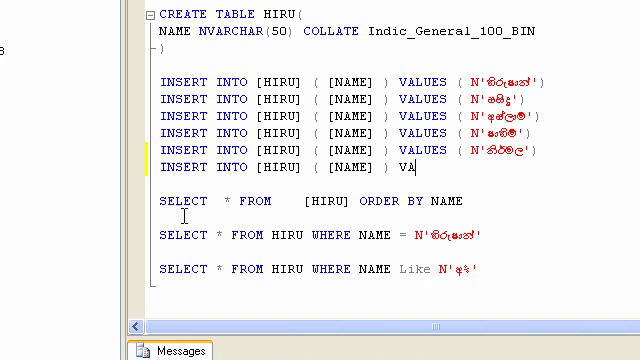
pyautogui.write("LUES ( n'")
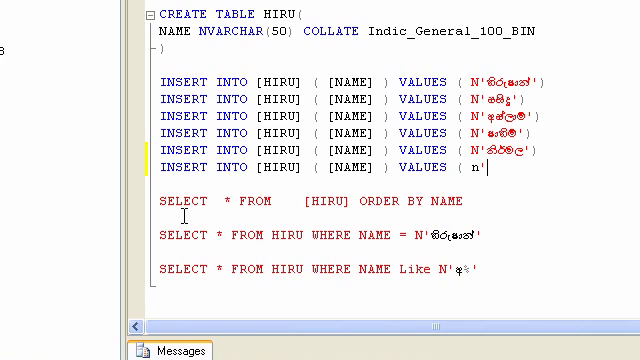
# Step: Enter the Sinhala name කමල as an N'' Unicode string using the Sinhala keyboard
pyautogui.press('BackSpace')
pyautogui.press('BackSpace')
pyautogui.write("N''")
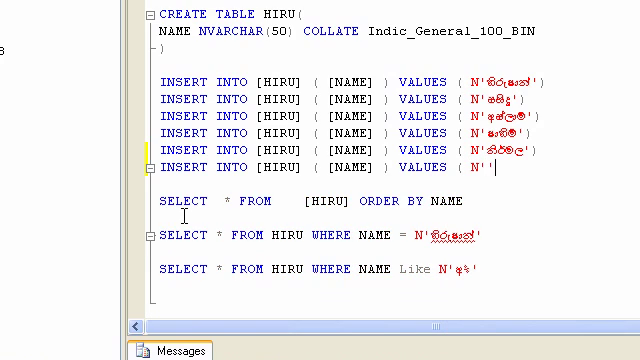
pyautogui.press('Left')
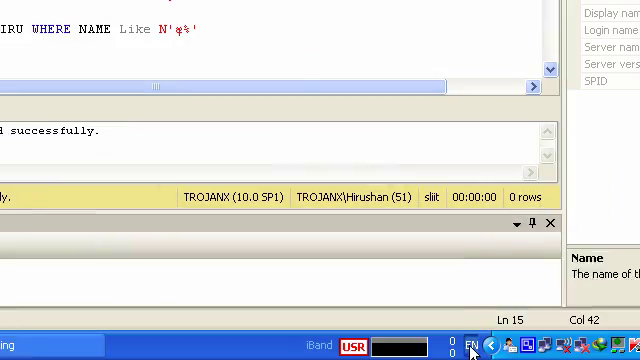
pyautogui.click(472, 348)
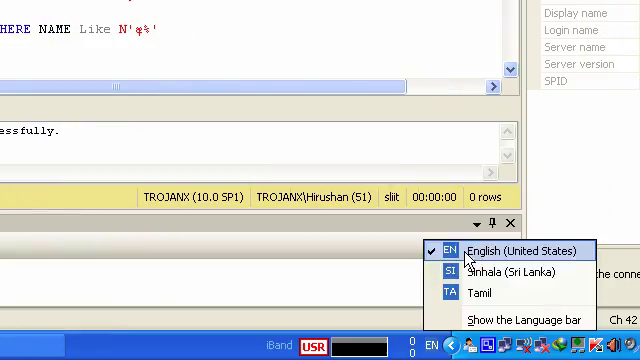
pyautogui.click(464, 272)
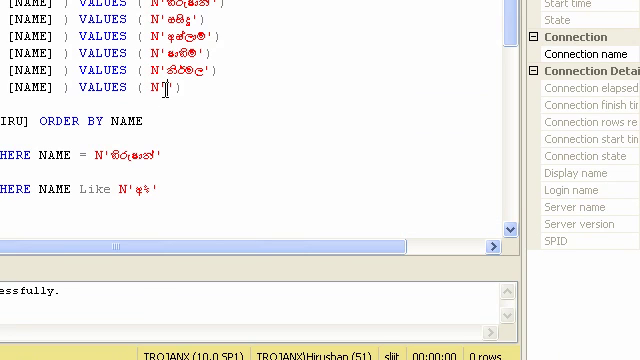
pyautogui.write('කමල')
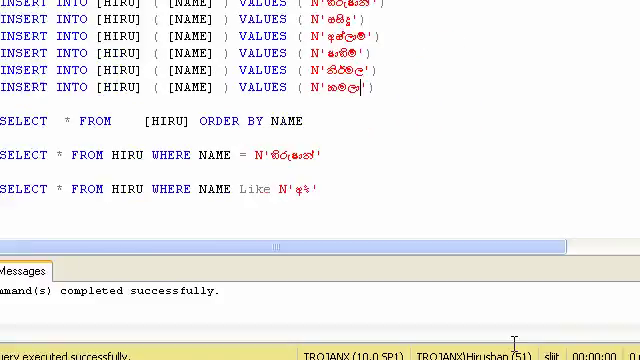
pyautogui.click(513, 343)
# Step: Run all six INSERT statements with F5 and confirm each affects one row
pyautogui.click(500, 272)
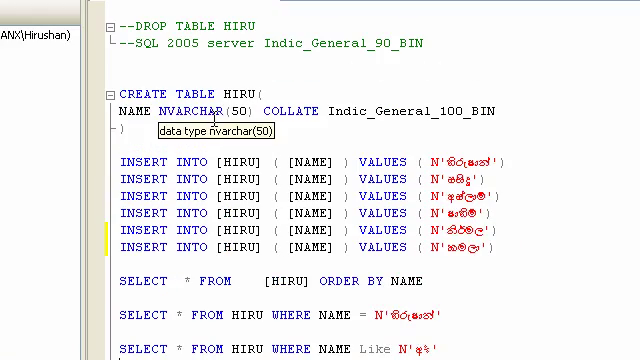
pyautogui.moveTo(200, 161); pyautogui.dragTo(575, 247)
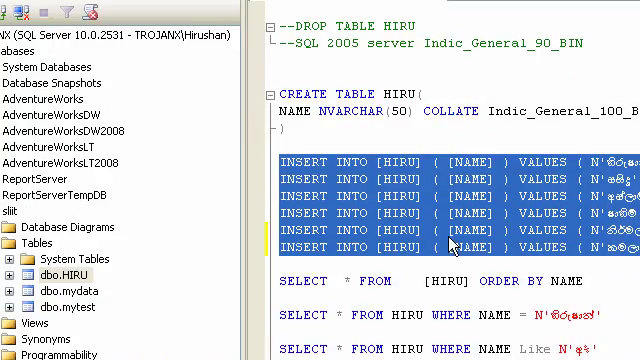
pyautogui.press('F5')
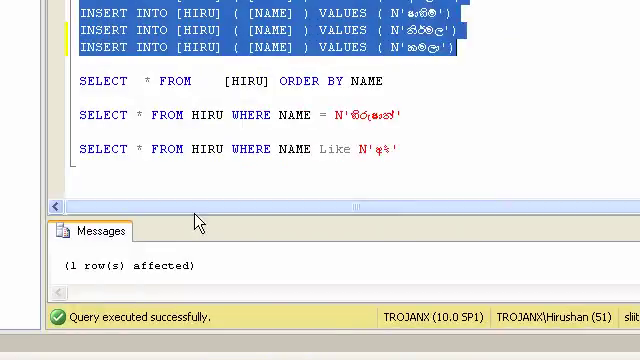
pyautogui.moveTo(194, 210); pyautogui.dragTo(206, 95)
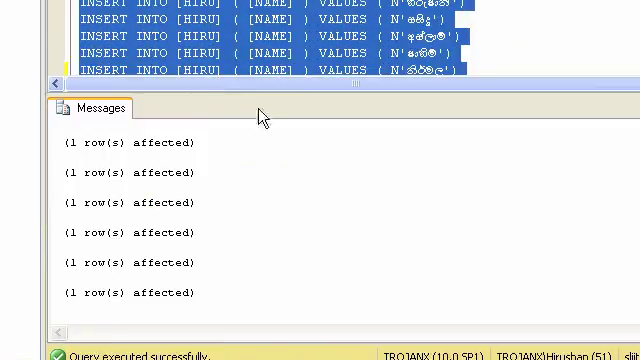
pyautogui.moveTo(265, 95); pyautogui.dragTo(265, 240)
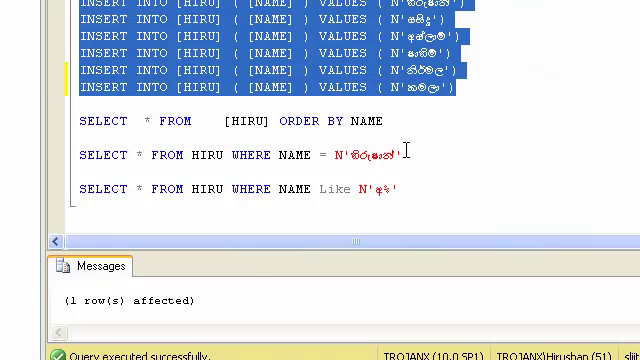
pyautogui.click(400, 119)
# Step: Run SELECT * FROM HIRU, then the ORDER BY NAME version listing six sorted names
pyautogui.moveTo(386, 120); pyautogui.dragTo(80, 136)
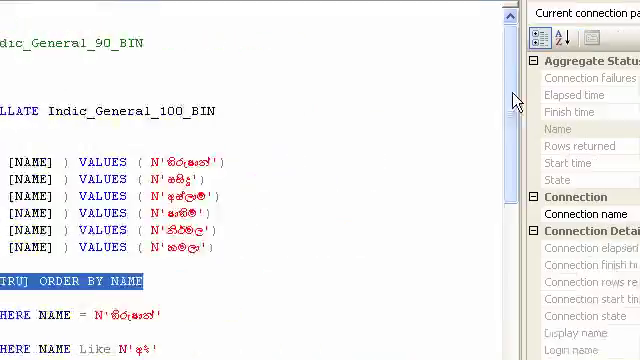
pyautogui.scroll(-3, 470, 120)
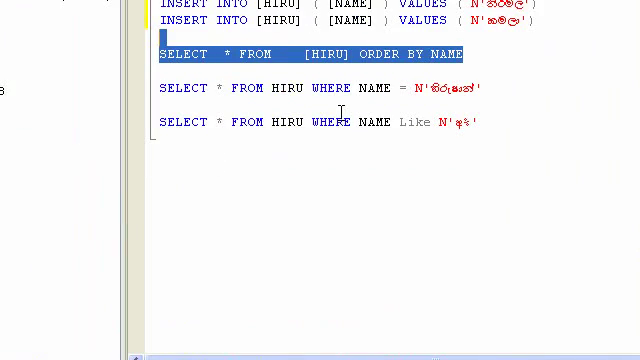
pyautogui.moveTo(350, 53); pyautogui.dragTo(158, 55)
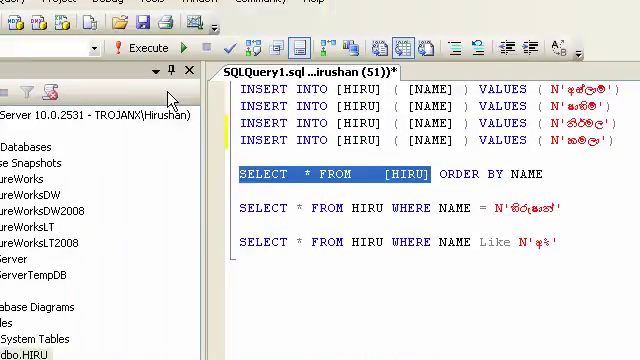
pyautogui.press('F5')
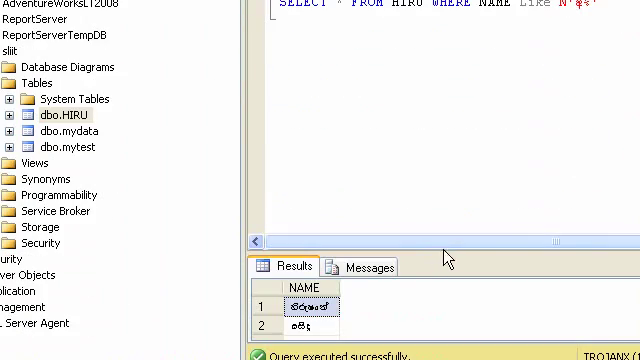
pyautogui.moveTo(447, 245); pyautogui.dragTo(478, 115)
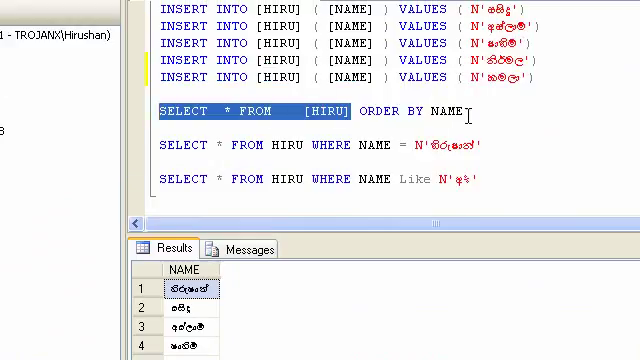
pyautogui.moveTo(471, 111); pyautogui.dragTo(197, 111)
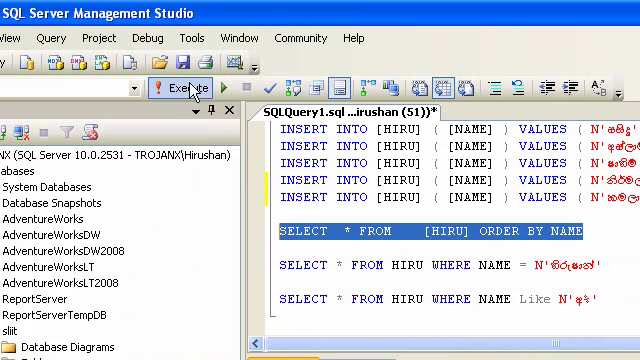
pyautogui.click(190, 93)
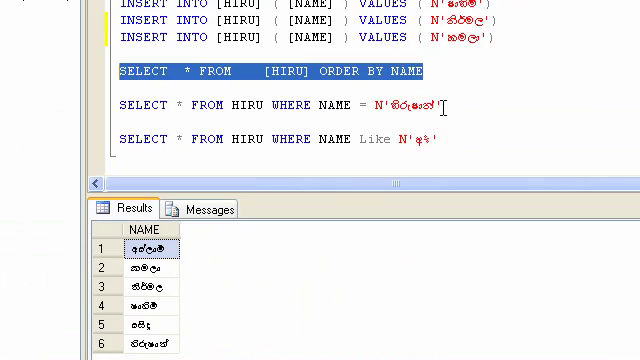
# Step: Run the WHERE NAME = equality query on HIRU with F5
pyautogui.click(484, 104)
pyautogui.moveTo(490, 104); pyautogui.dragTo(160, 104)
pyautogui.press('F5')
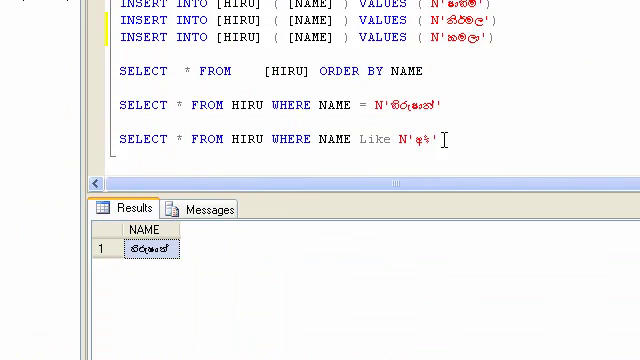
# Step: Run the WHERE NAME LIKE query, which returns the single name අල්ලම
pyautogui.moveTo(480, 138); pyautogui.dragTo(165, 138)
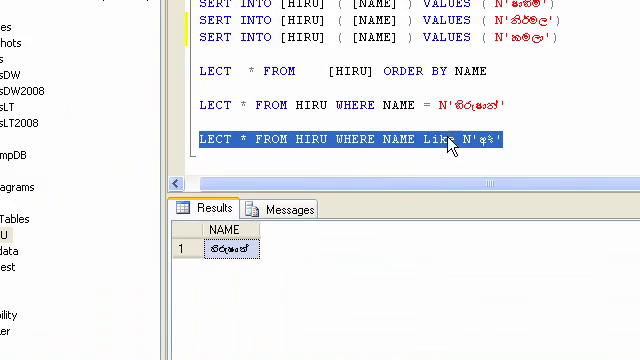
pyautogui.click(450, 172)
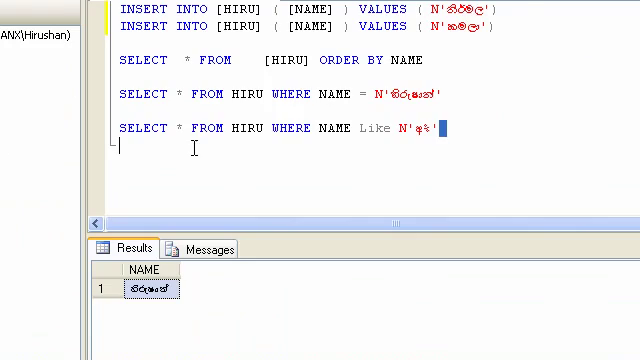
pyautogui.moveTo(446, 128); pyautogui.dragTo(120, 130)
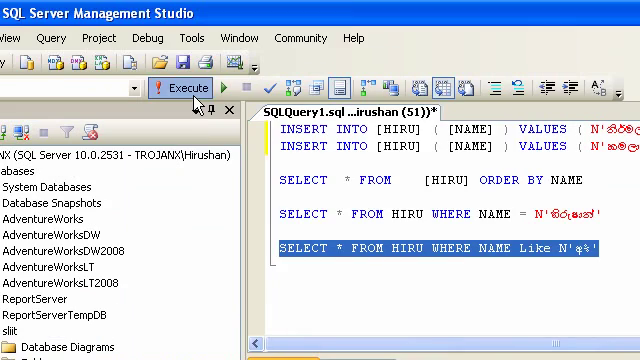
pyautogui.click(188, 88)
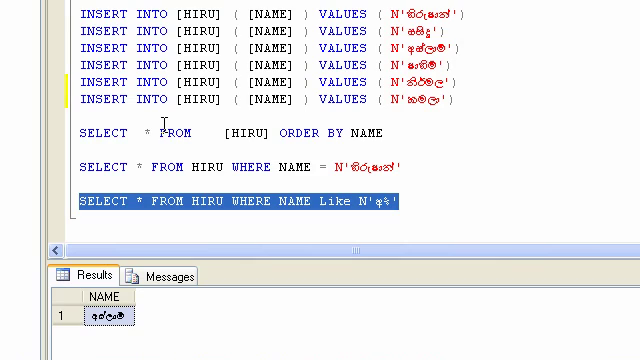
pyautogui.scroll(1, 213, 100)
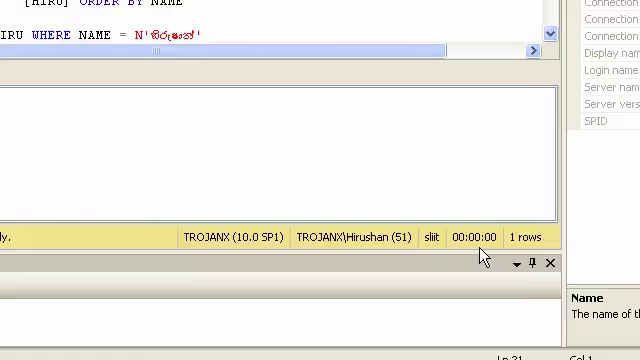
pyautogui.rightClick(447, 344)
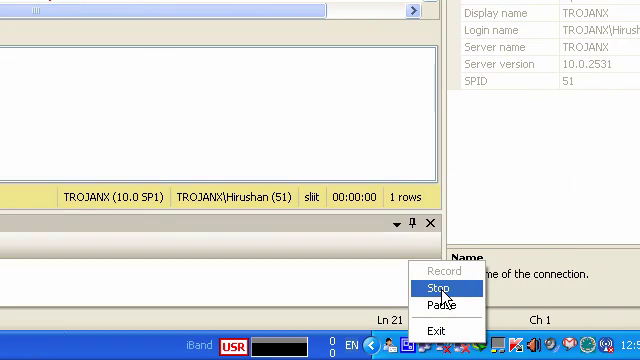